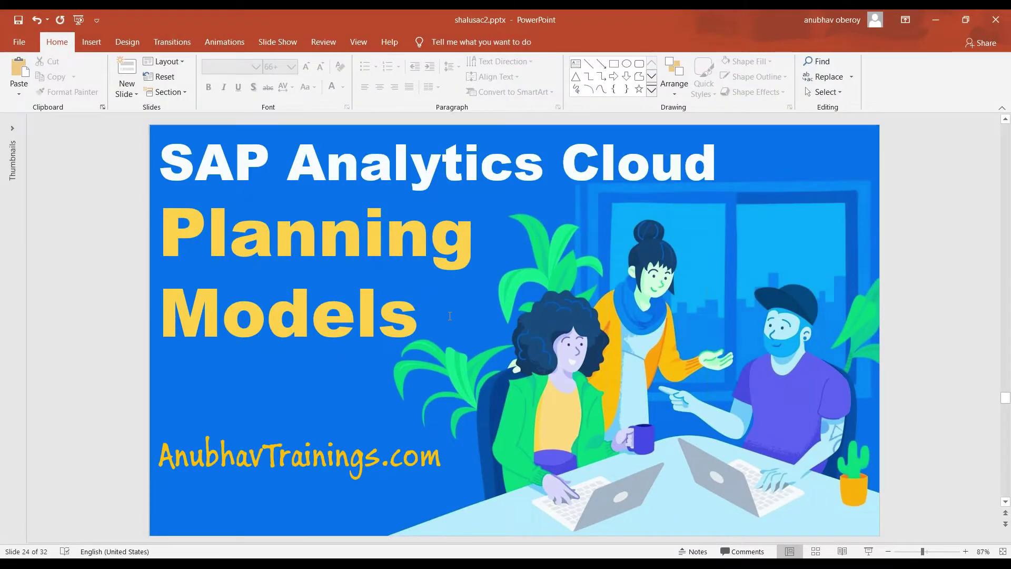
# Step: Switch to AnubhavPlanningModel and open the VERSION dimension with its Actual and Forecast members
pyautogui.hotkey('alt', 'Tab')
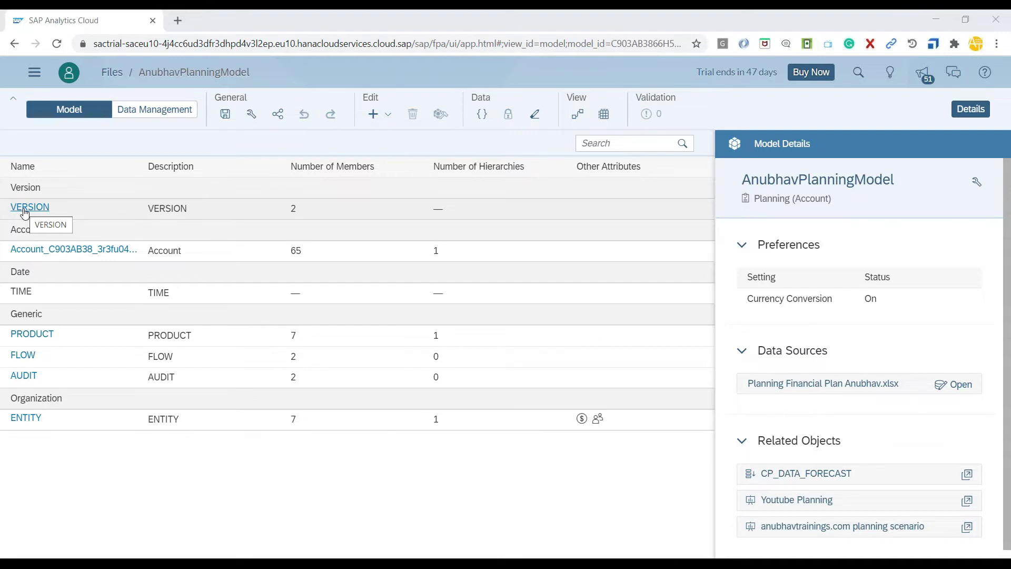
pyautogui.click(24, 208)
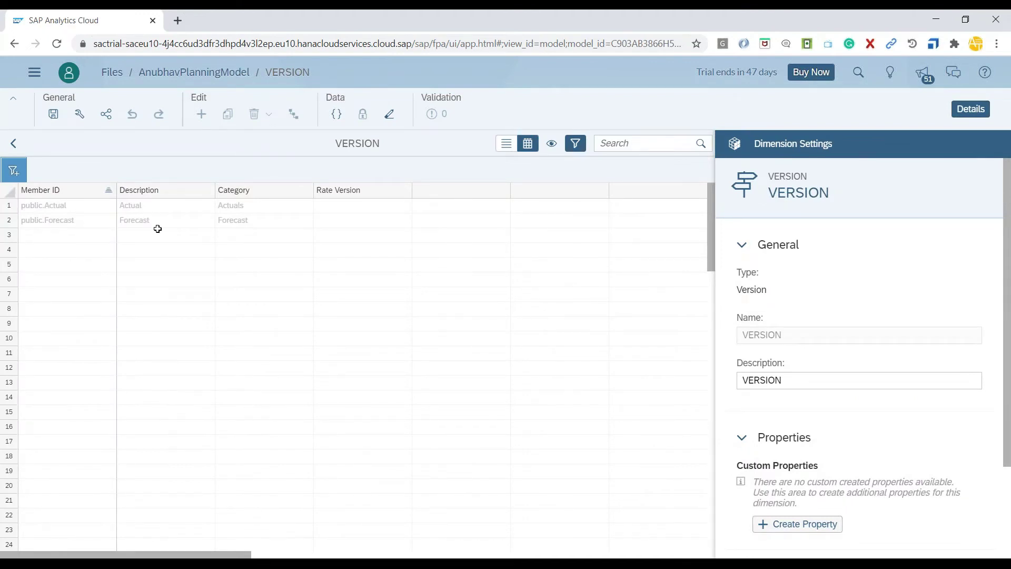
# Step: Check the Category of the Actual and Forecast versions, then return to the dimension overview
pyautogui.click(237, 207)
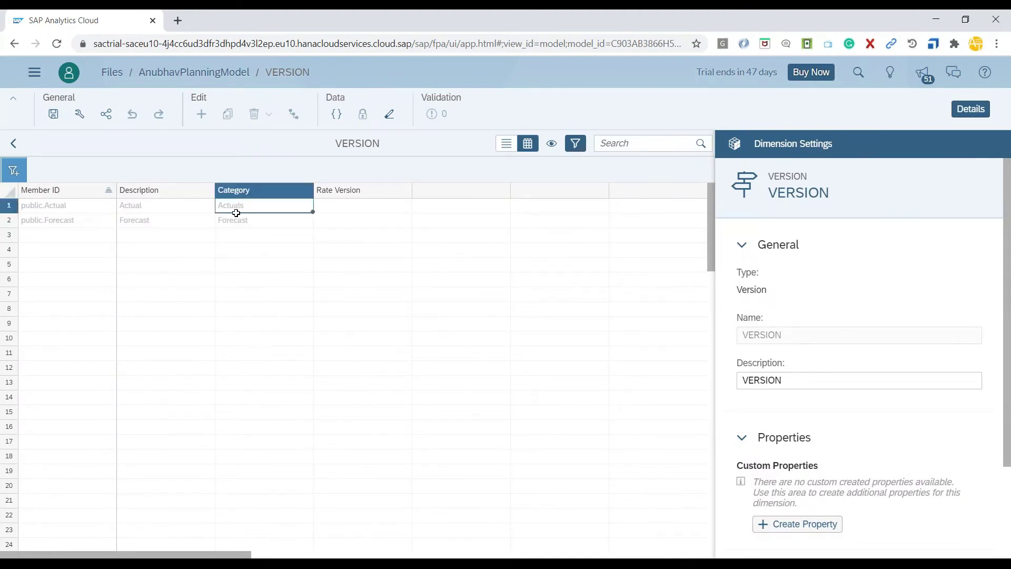
pyautogui.click(236, 220)
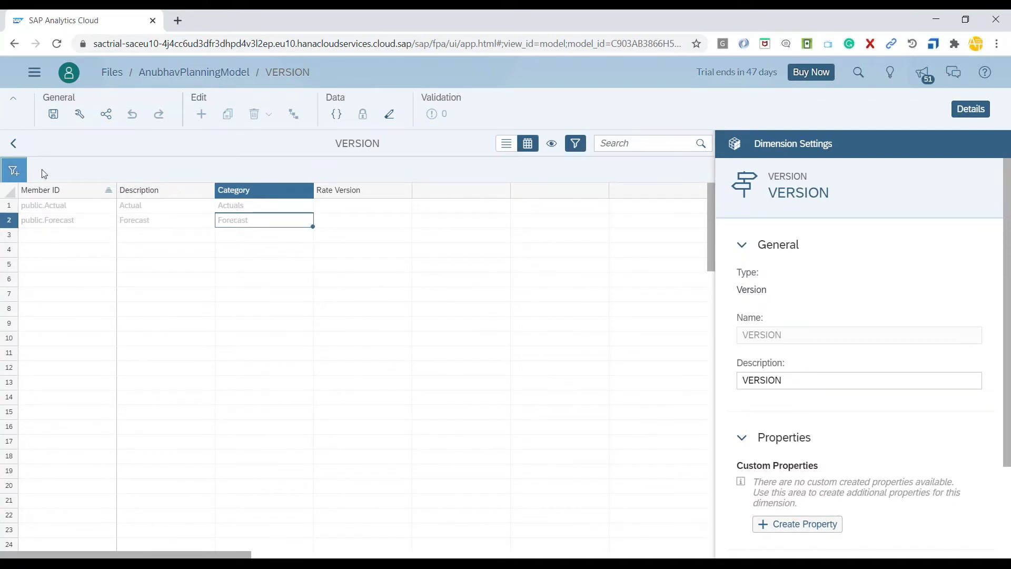
pyautogui.click(10, 147)
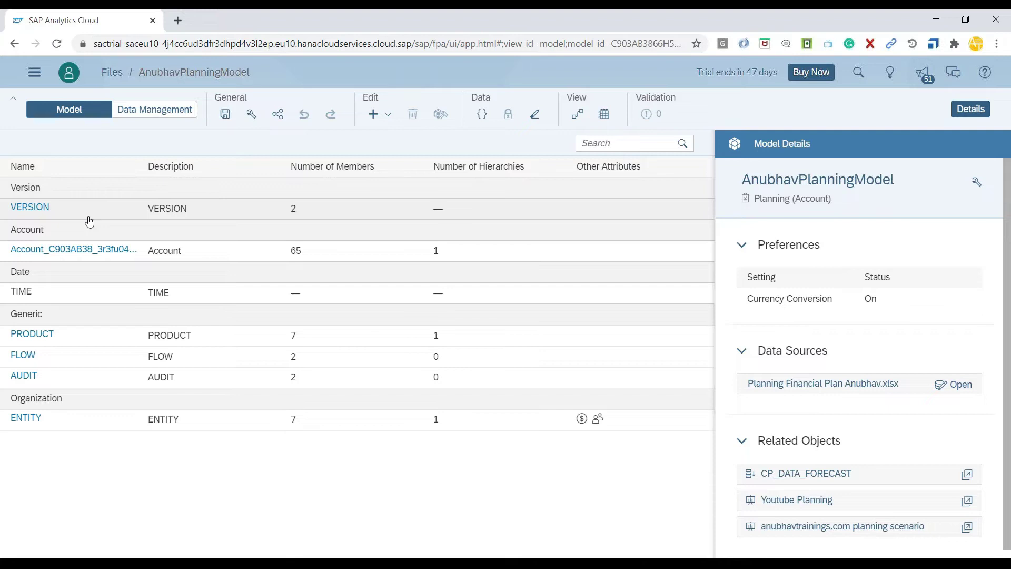
# Step: Open the Account dimension and select driver accounts D00 to DRV0065 and FTE YTD (DRV0210)
pyautogui.click(57, 254)
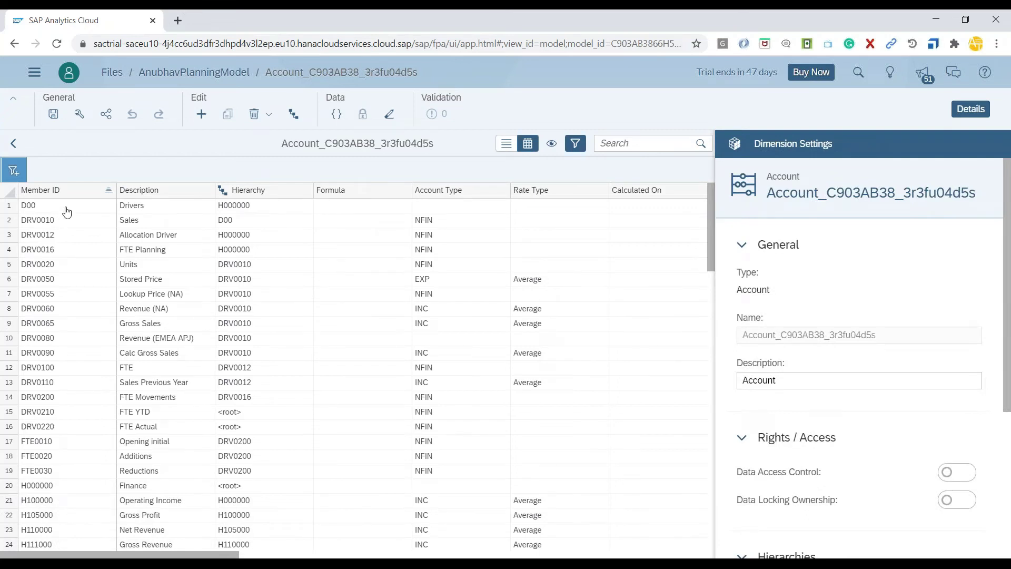
pyautogui.moveTo(67, 211); pyautogui.dragTo(62, 441)
pyautogui.click(76, 416)
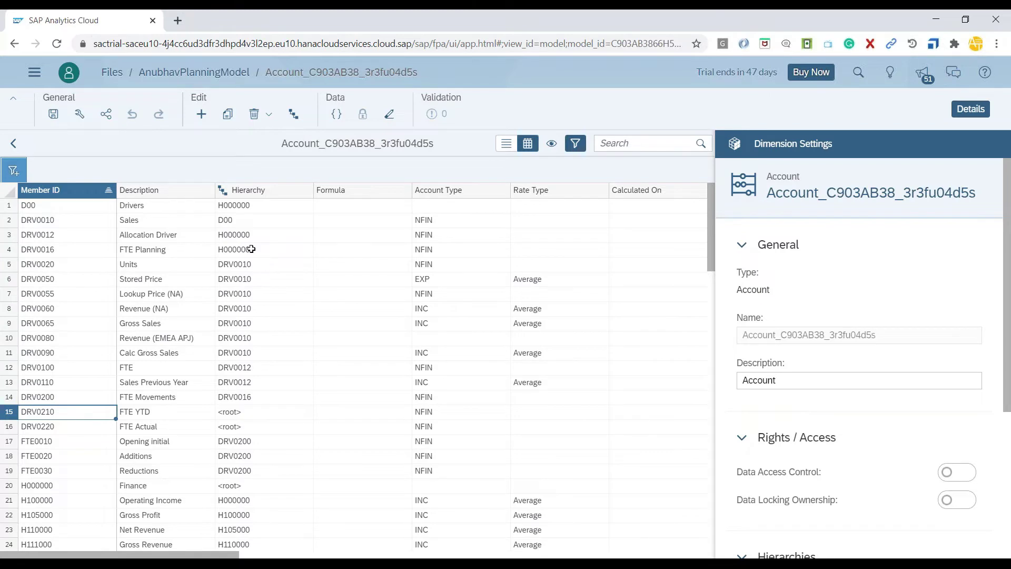
# Step: Expand the Finance and Operating Income hierarchy nodes, then return to AnubhavPlanningModel
pyautogui.click(296, 116)
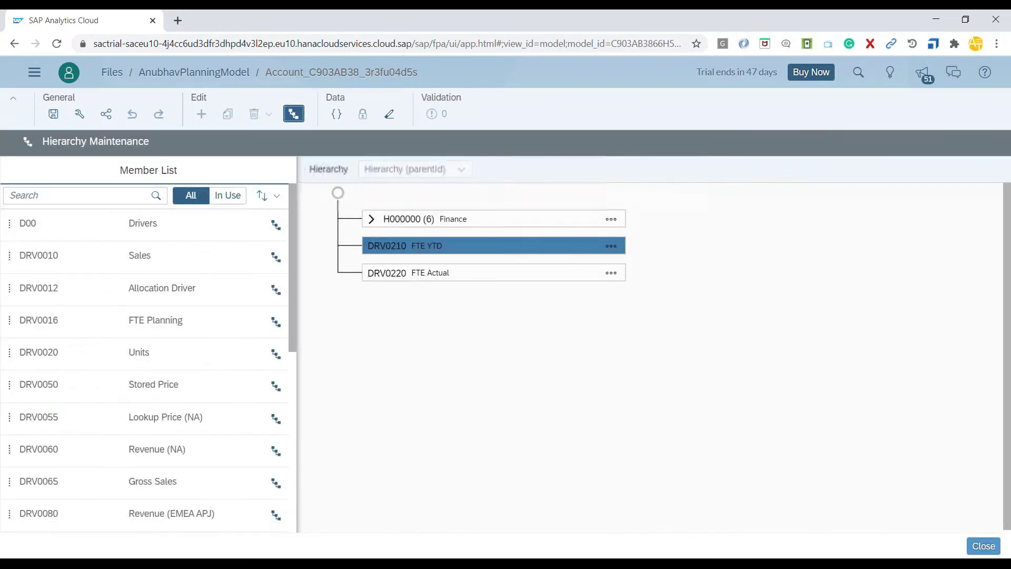
pyautogui.click(371, 220)
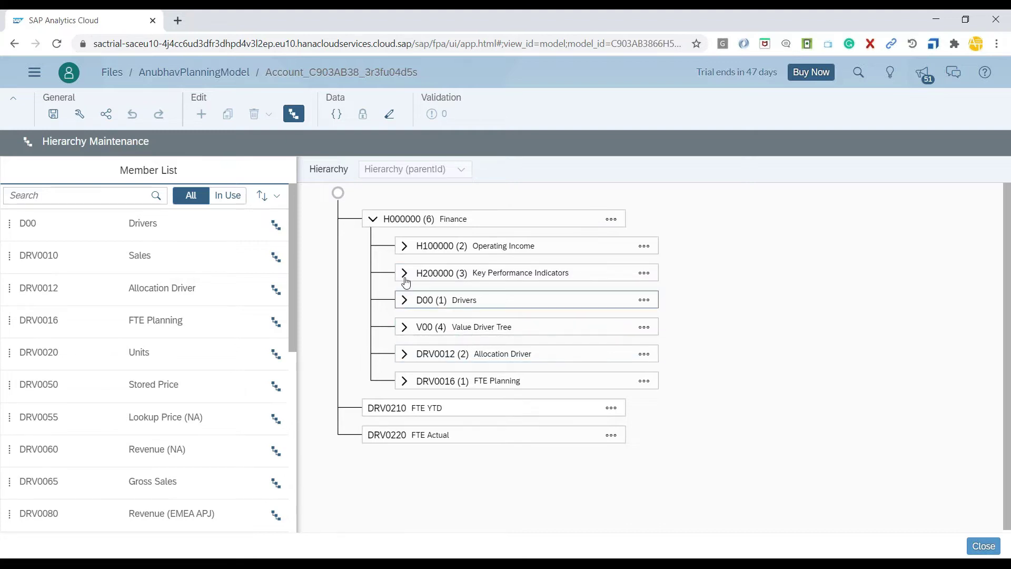
pyautogui.click(405, 246)
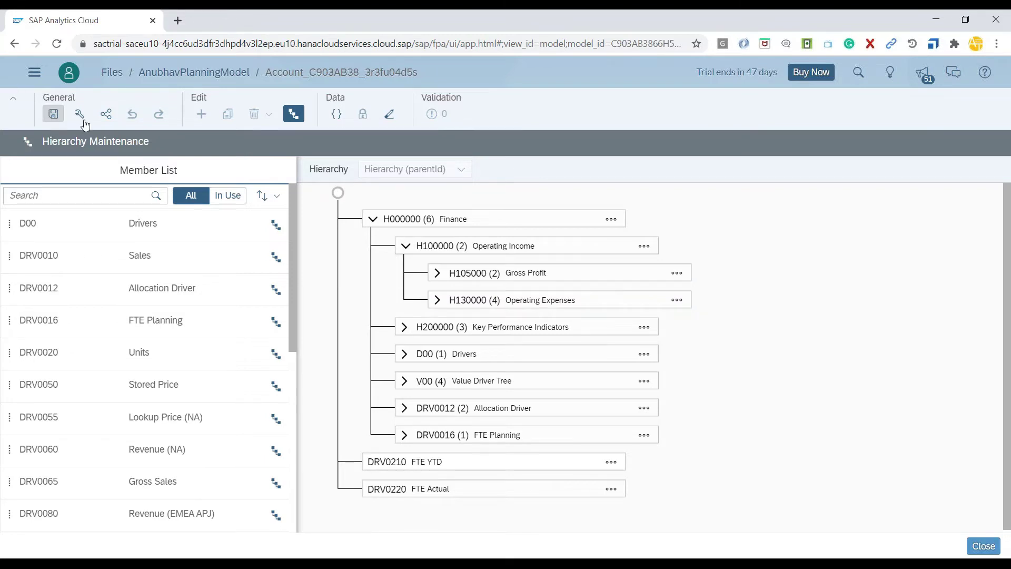
pyautogui.click(209, 74)
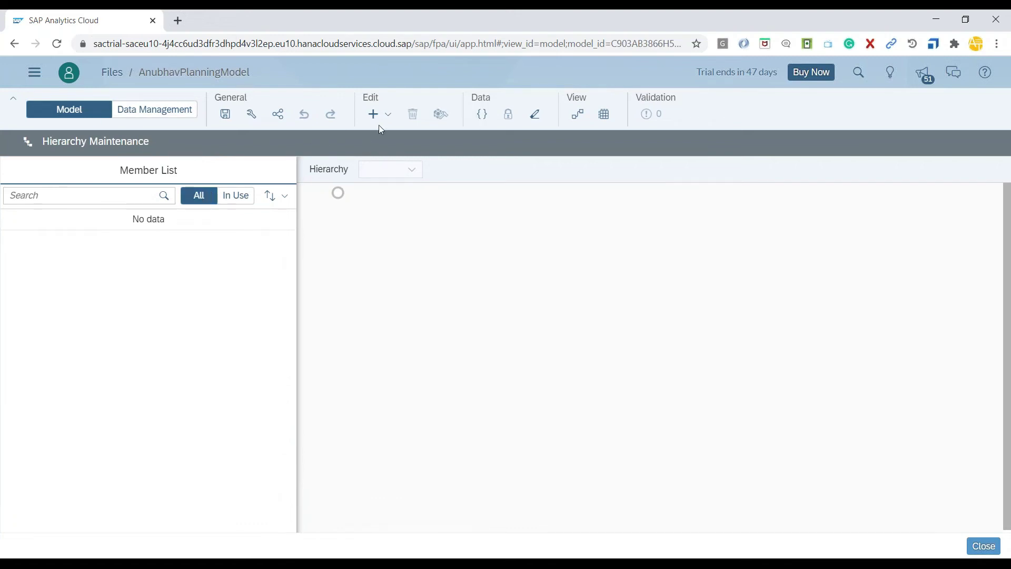
pyautogui.click(133, 112)
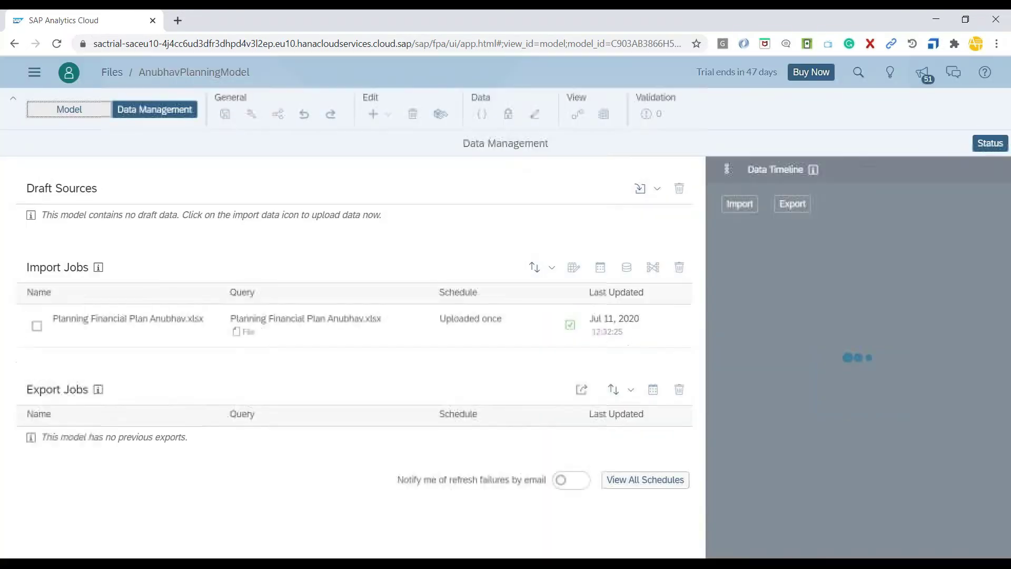
pyautogui.click(68, 109)
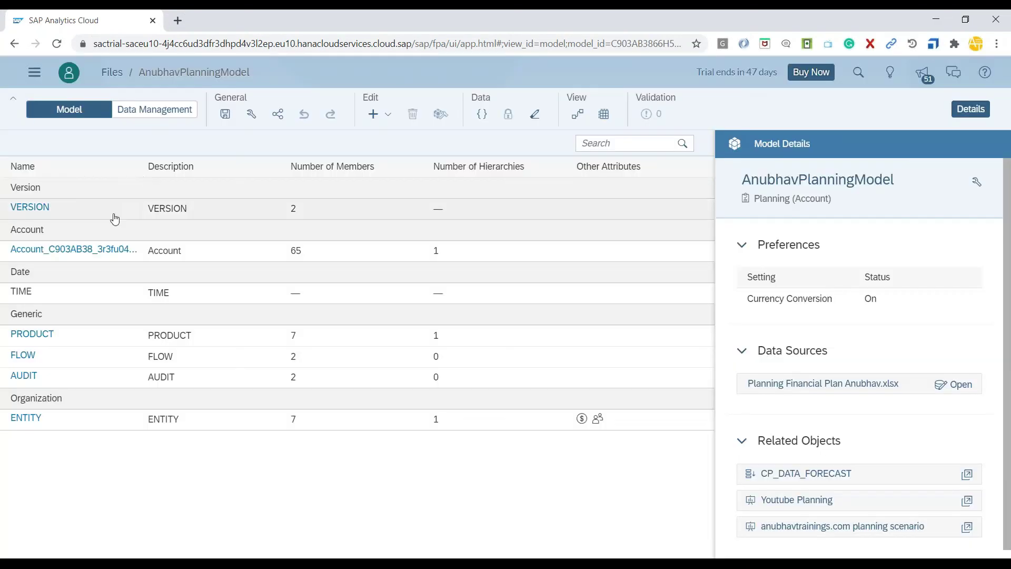
pyautogui.click(107, 249)
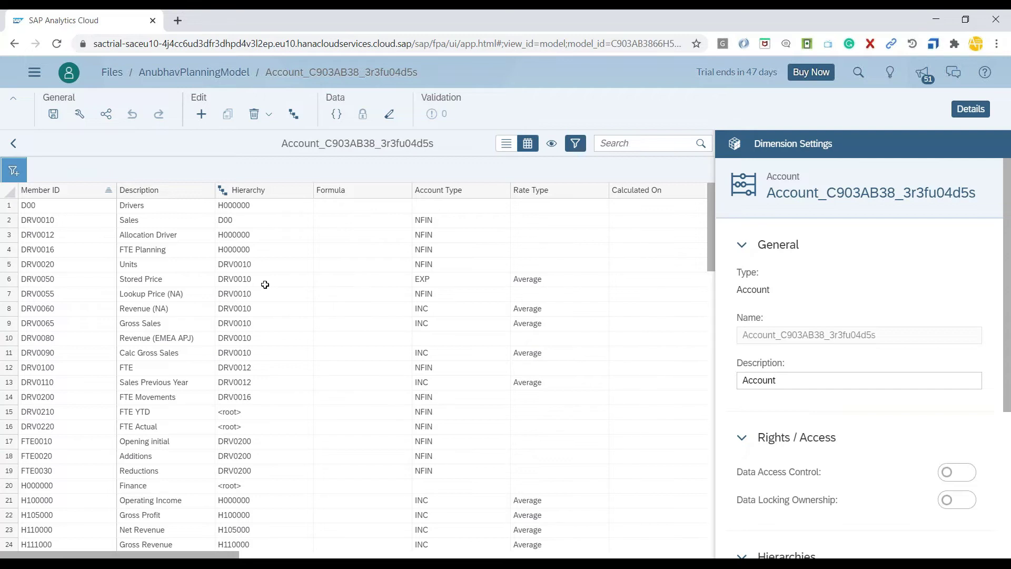
pyautogui.click(170, 282)
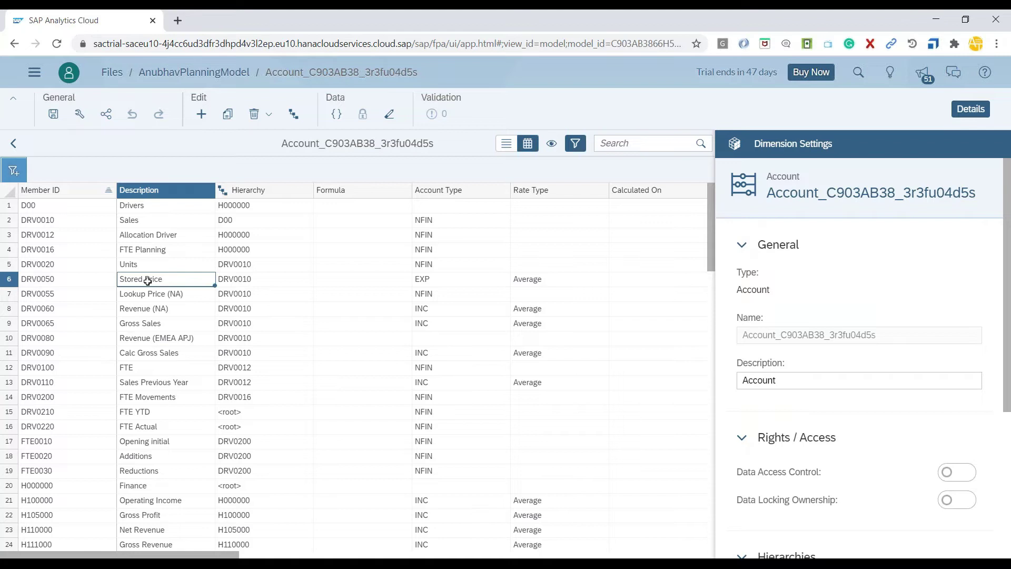
pyautogui.click(424, 280)
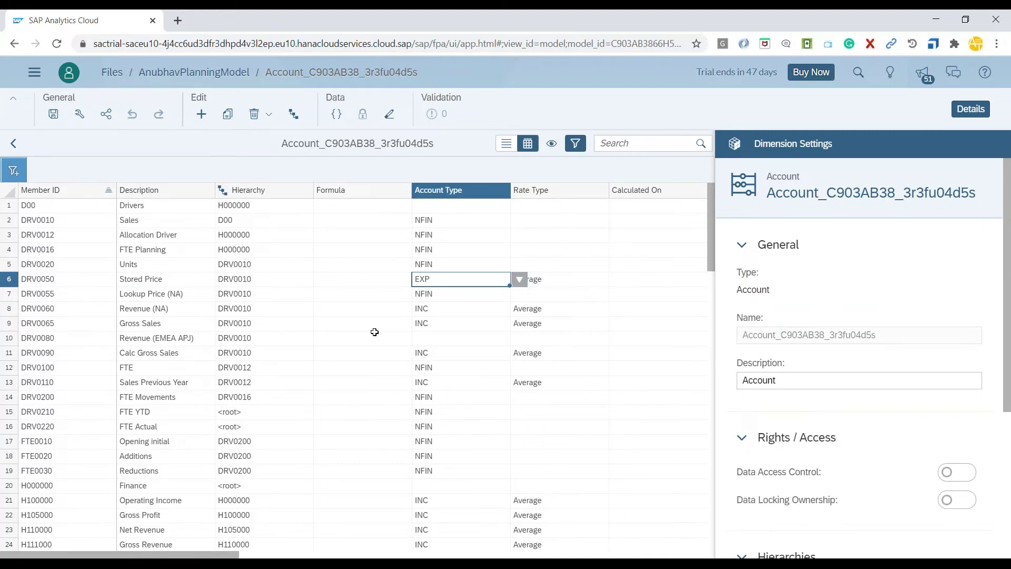
pyautogui.scroll(-10, 379, 330)
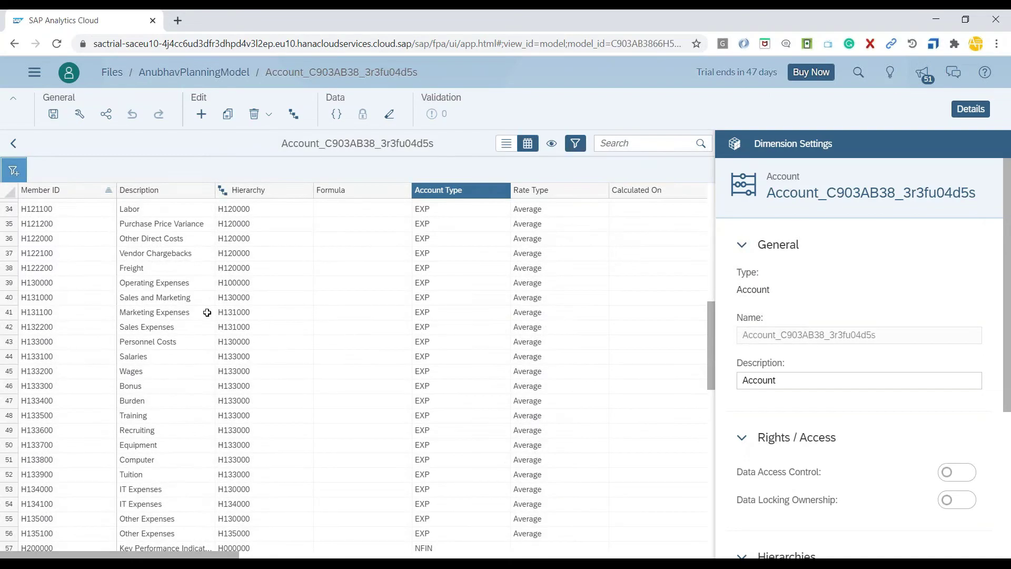
pyautogui.click(174, 325)
pyautogui.click(177, 313)
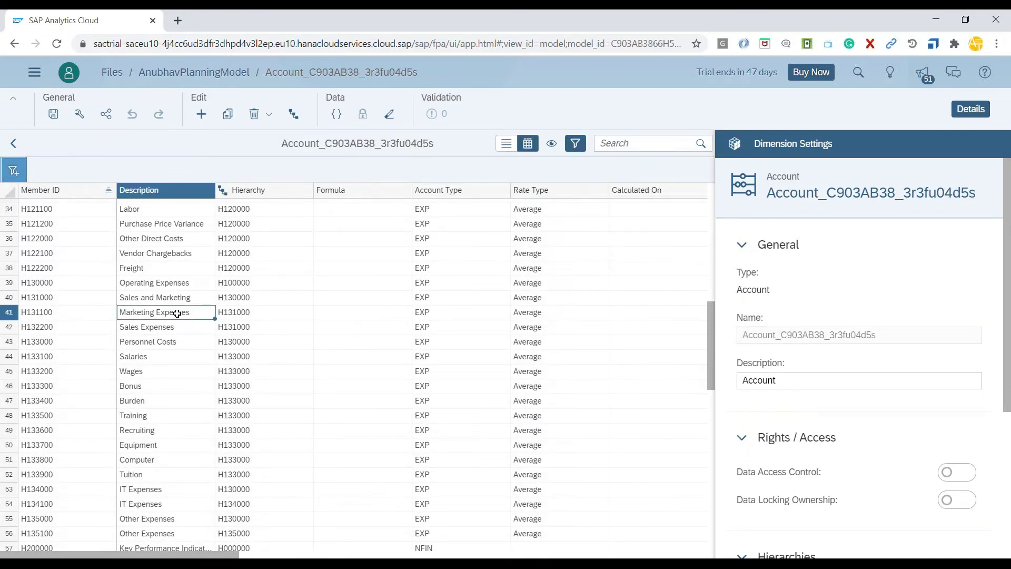
pyautogui.click(183, 287)
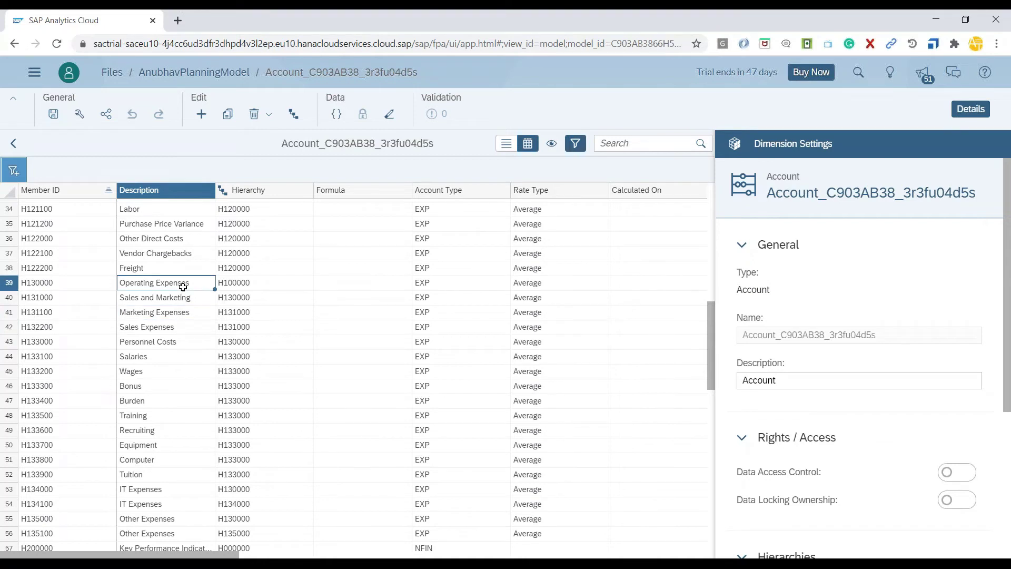
pyautogui.moveTo(424, 286); pyautogui.dragTo(429, 322)
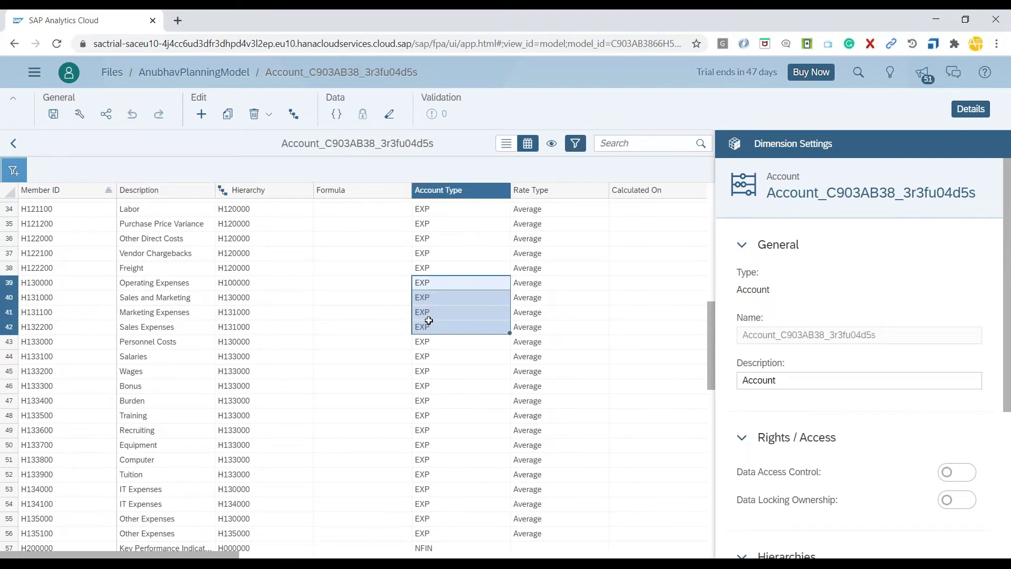
pyautogui.scroll(-5, 413, 318)
pyautogui.scroll(4, 397, 319)
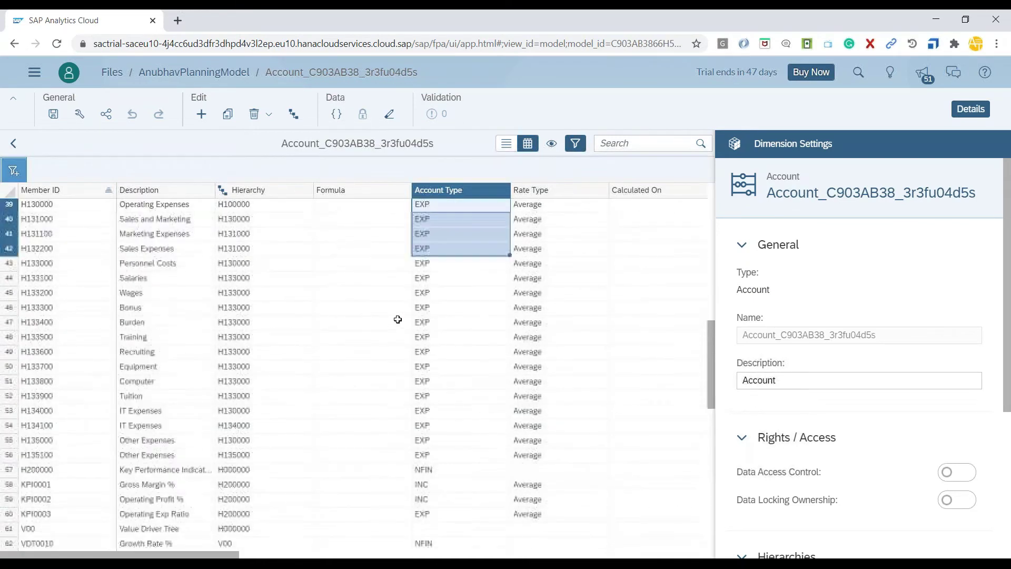
pyautogui.click(181, 485)
pyautogui.click(175, 500)
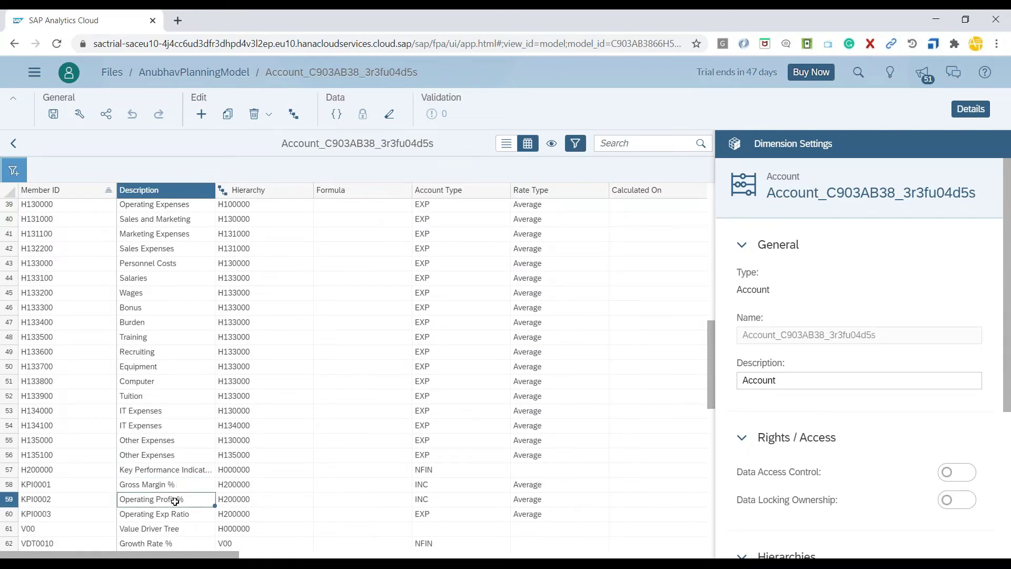
pyautogui.scroll(-2, 175, 502)
pyautogui.click(152, 400)
pyautogui.scroll(4, 174, 445)
pyautogui.scroll(3, 178, 450)
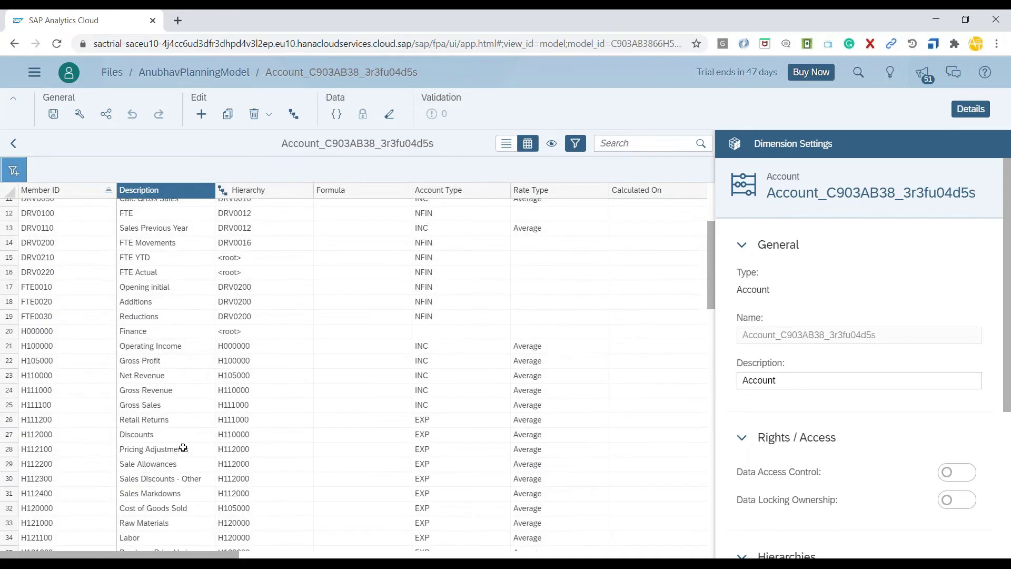
pyautogui.scroll(2, 353, 357)
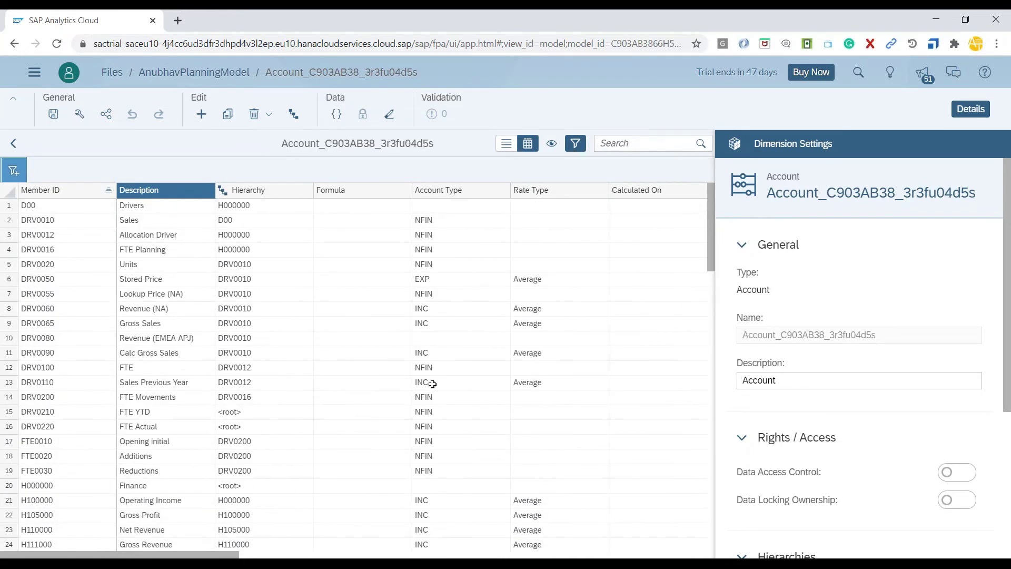
pyautogui.moveTo(434, 381); pyautogui.dragTo(169, 384)
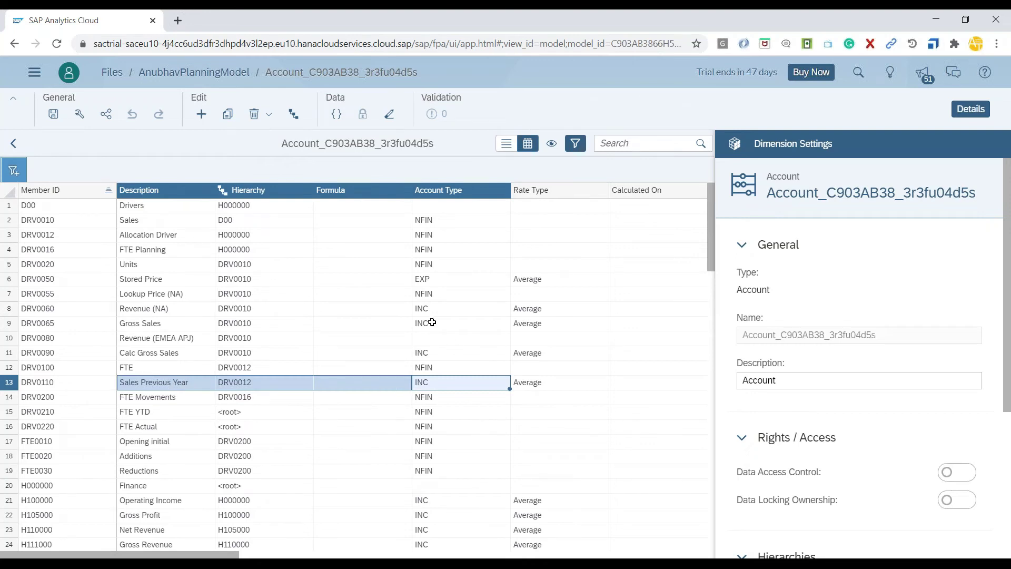
pyautogui.moveTo(431, 322); pyautogui.dragTo(158, 308)
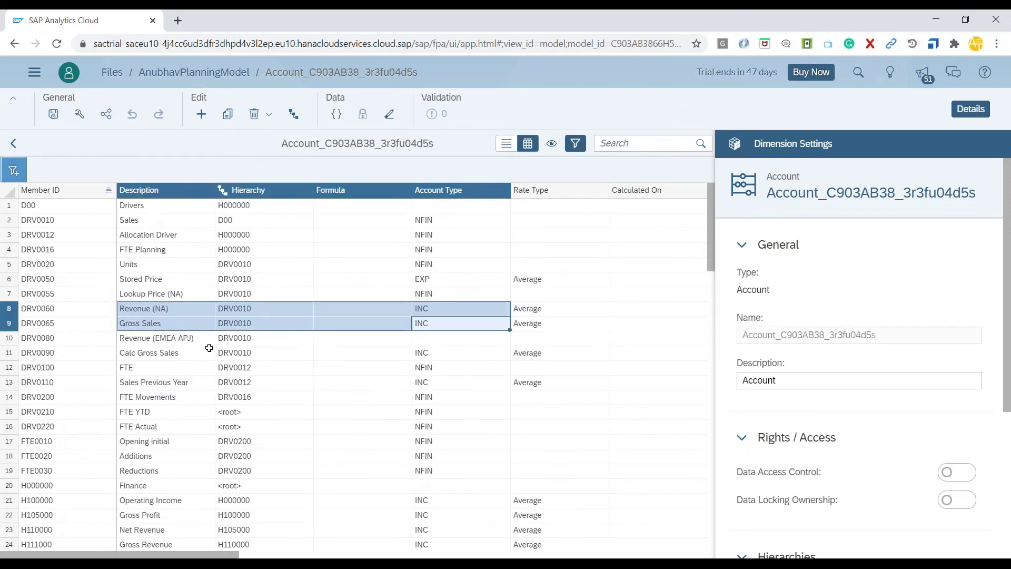
pyautogui.click(299, 400)
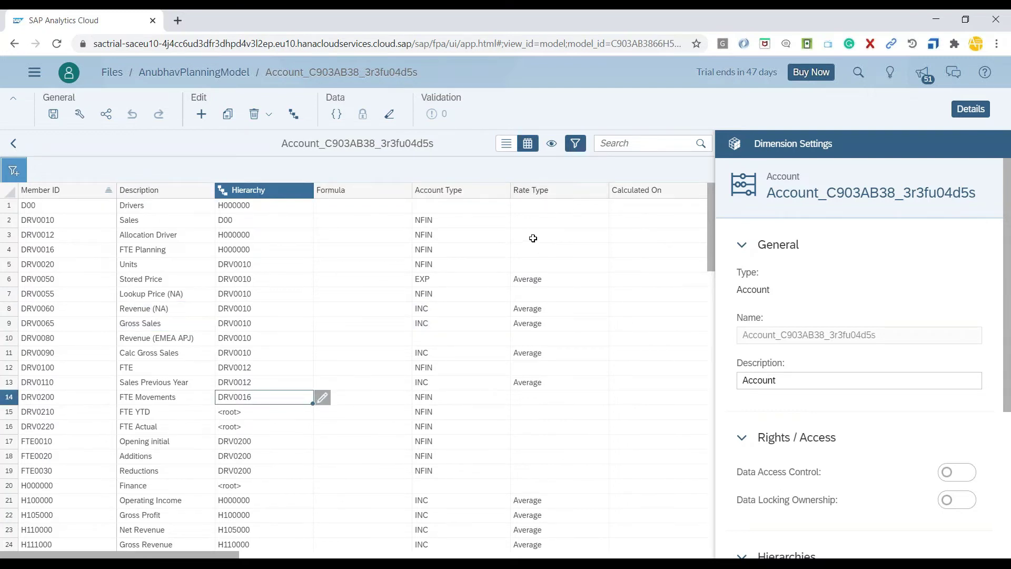
pyautogui.moveTo(532, 281); pyautogui.dragTo(537, 383)
pyautogui.click(539, 382)
pyautogui.scroll(-15, 539, 381)
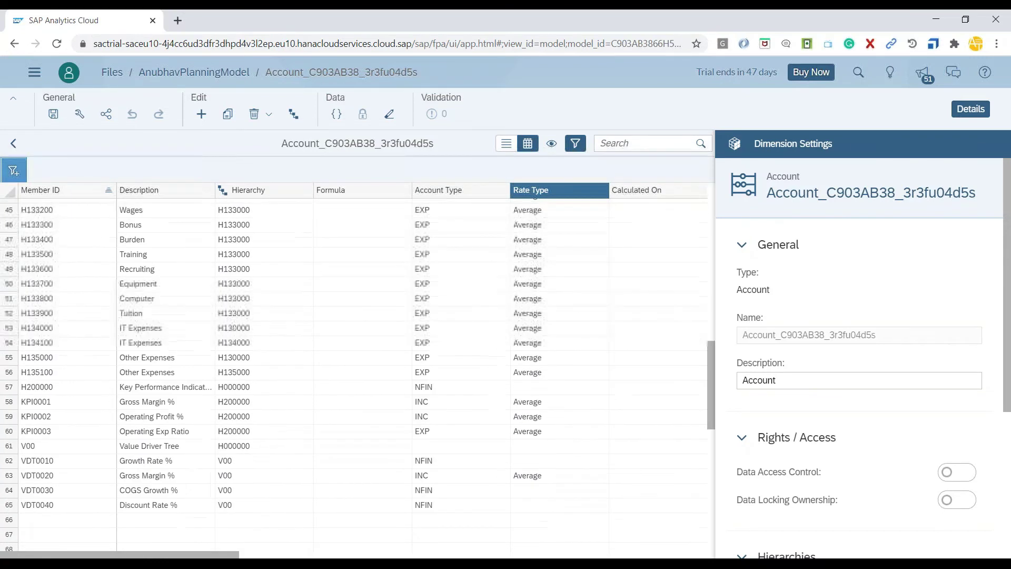
pyautogui.scroll(15, 358, 374)
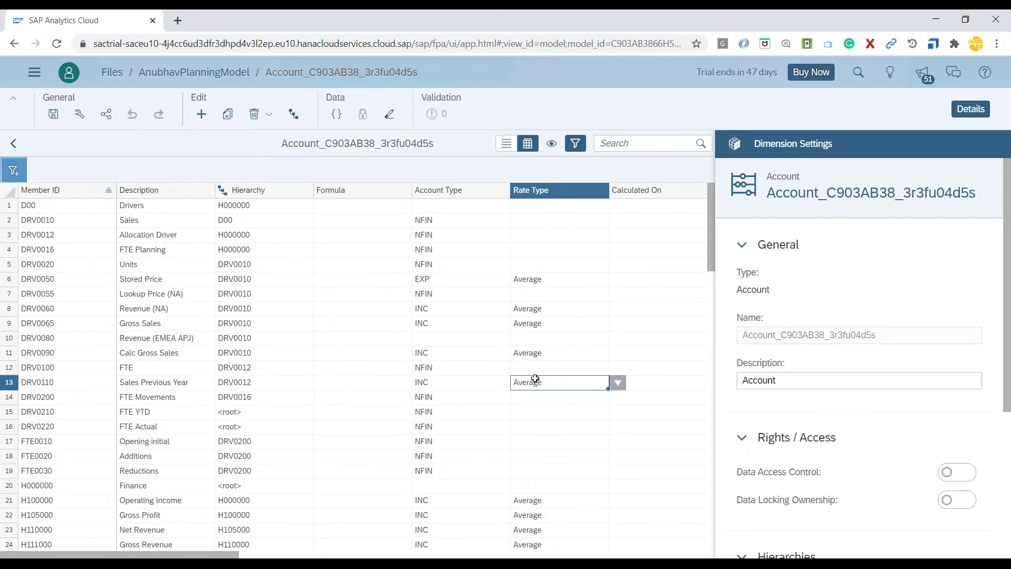
pyautogui.press('Tab')
pyautogui.press('Tab')
pyautogui.press('Tab')
pyautogui.press('Tab')
pyautogui.press('Tab')
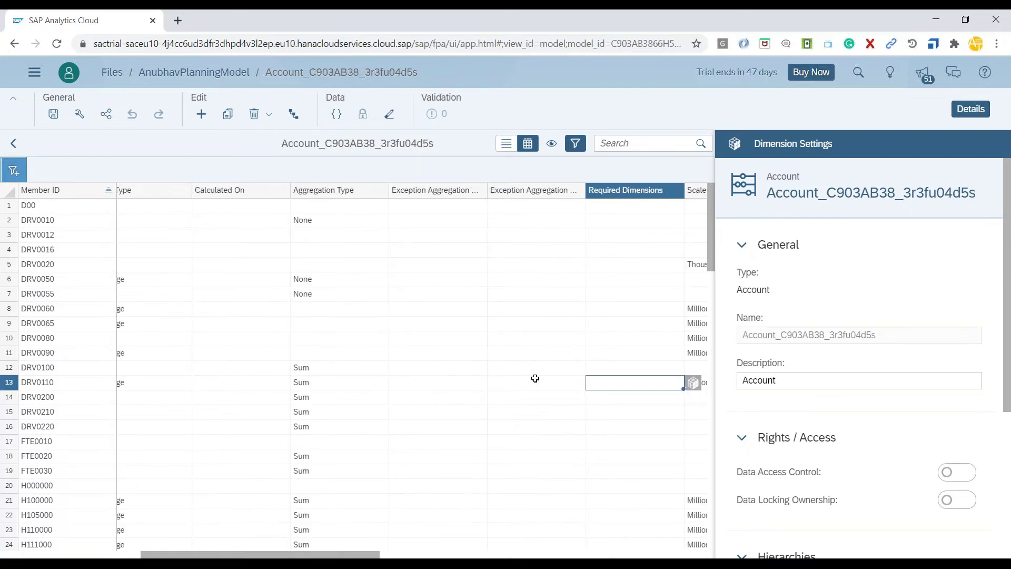
pyautogui.hotkey('shift', 'Tab')
pyautogui.hotkey('shift', 'Tab')
pyautogui.hotkey('shift', 'Tab')
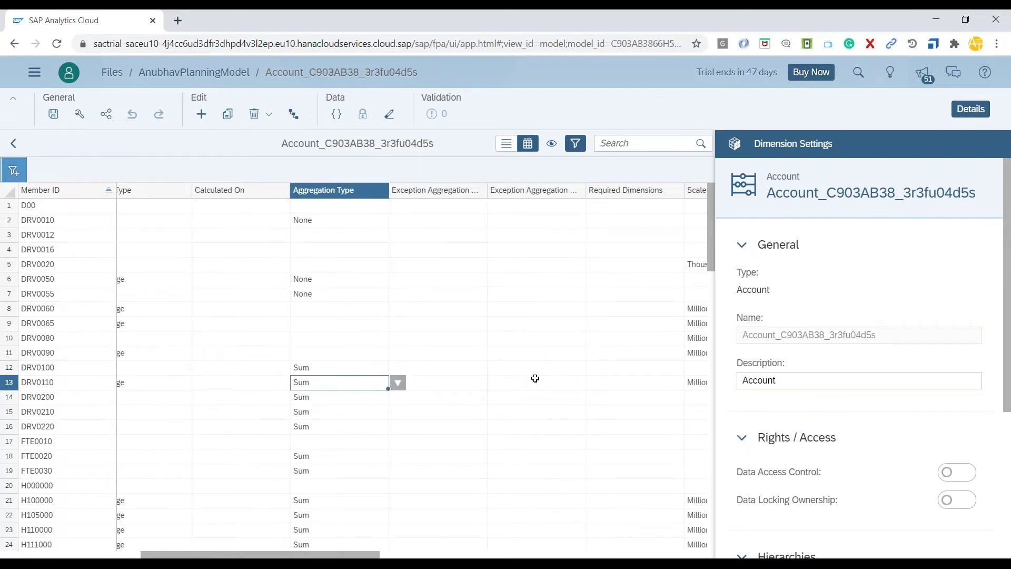
pyautogui.press('Tab')
pyautogui.press('Tab')
pyautogui.press('Tab')
pyautogui.press('Tab')
pyautogui.press('Tab')
pyautogui.press('Tab')
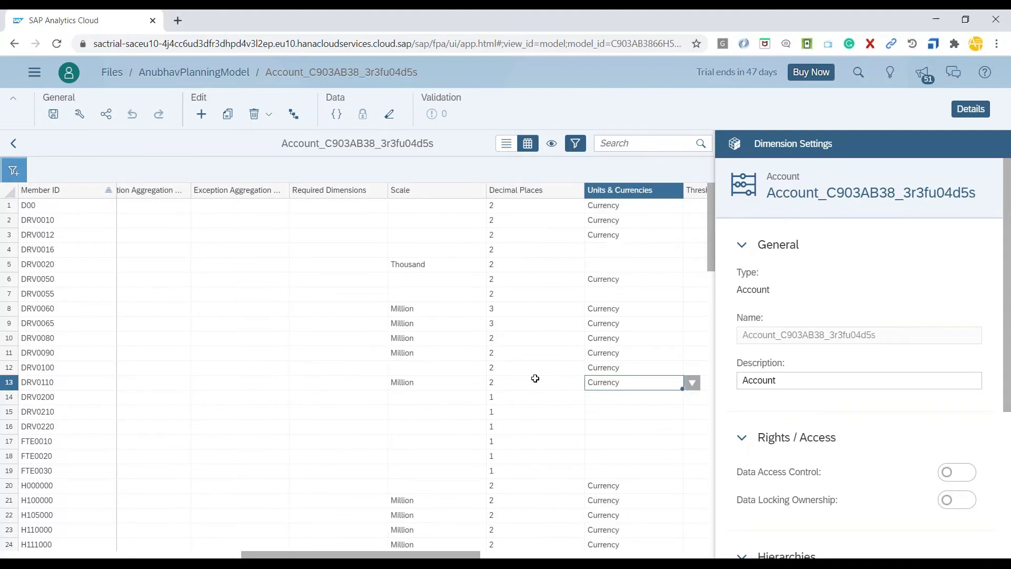
pyautogui.hotkey('shift', 'Tab')
pyautogui.hotkey('shift', 'Tab')
pyautogui.hotkey('shift', 'Tab')
pyautogui.hotkey('shift', 'Tab')
pyautogui.hotkey('shift', 'Tab')
pyautogui.hotkey('shift', 'Tab')
pyautogui.hotkey('shift', 'Tab')
pyautogui.hotkey('shift', 'Tab')
pyautogui.hotkey('shift', 'Tab')
pyautogui.hotkey('shift', 'Tab')
pyautogui.hotkey('shift', 'Tab')
pyautogui.hotkey('shift', 'Tab')
pyautogui.hotkey('shift', 'Tab')
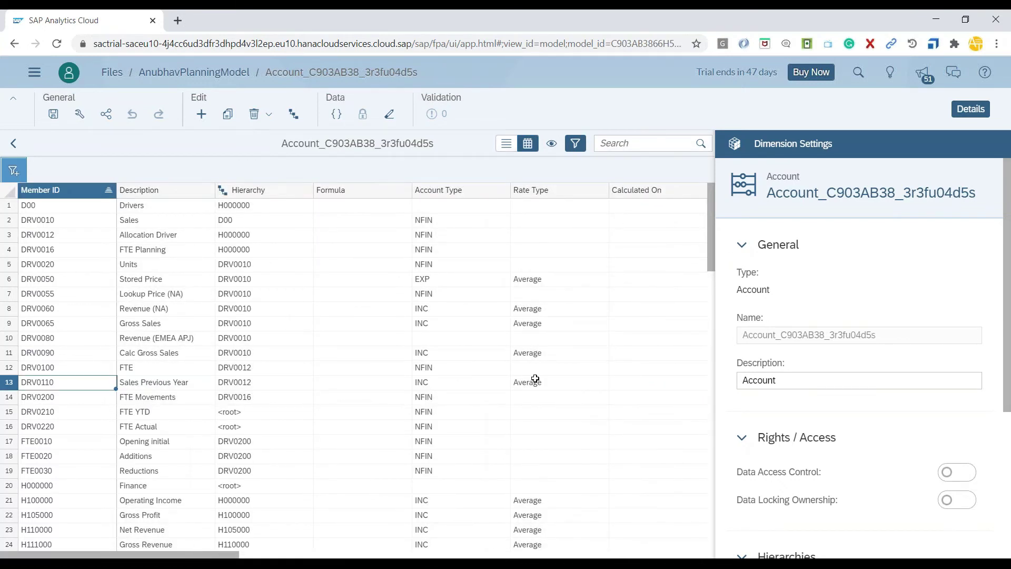
# Step: Review the PRODUCT hierarchy structure, then go back and open the ENTITY dimension
pyautogui.click(13, 143)
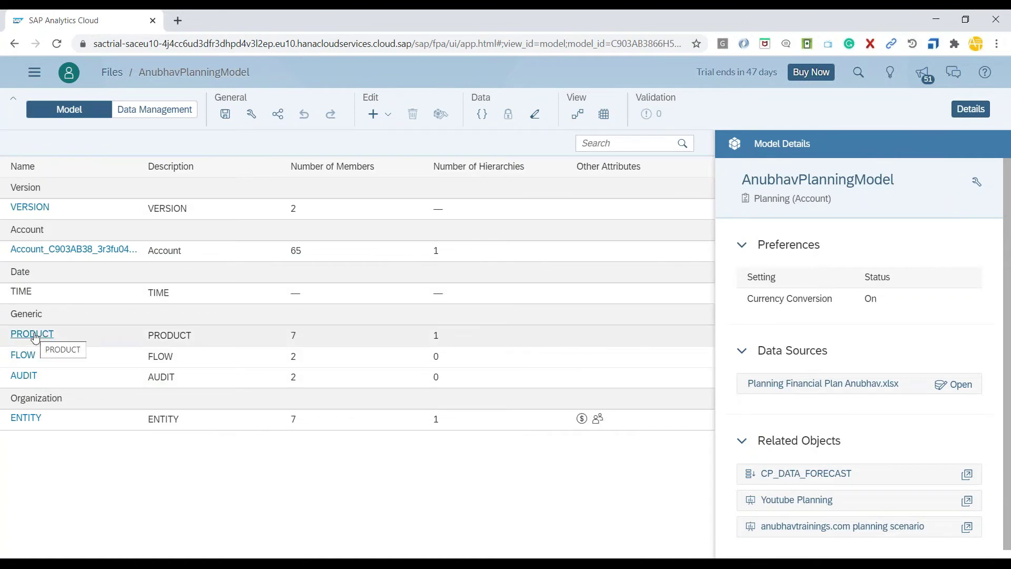
pyautogui.click(34, 338)
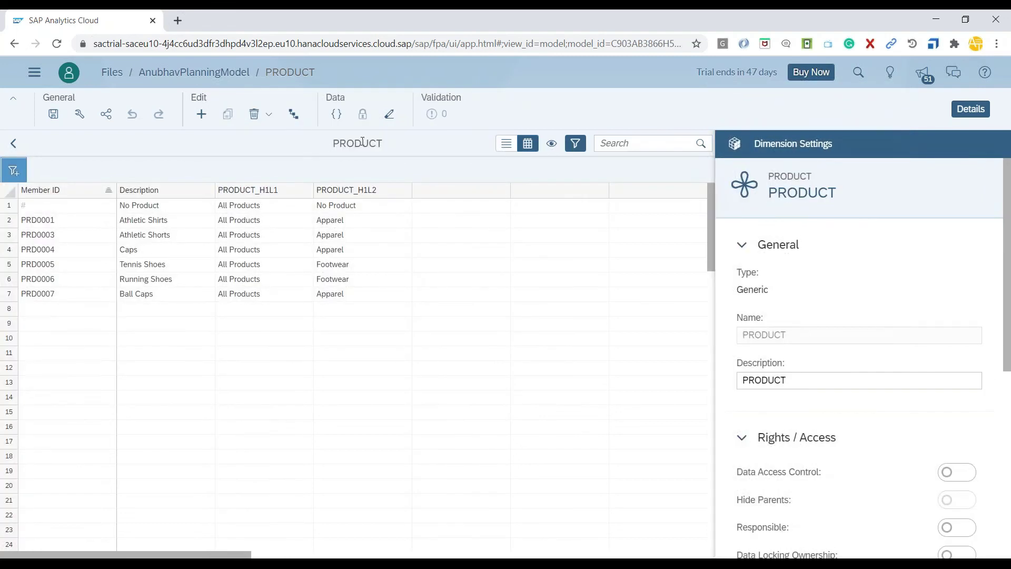
pyautogui.click(294, 114)
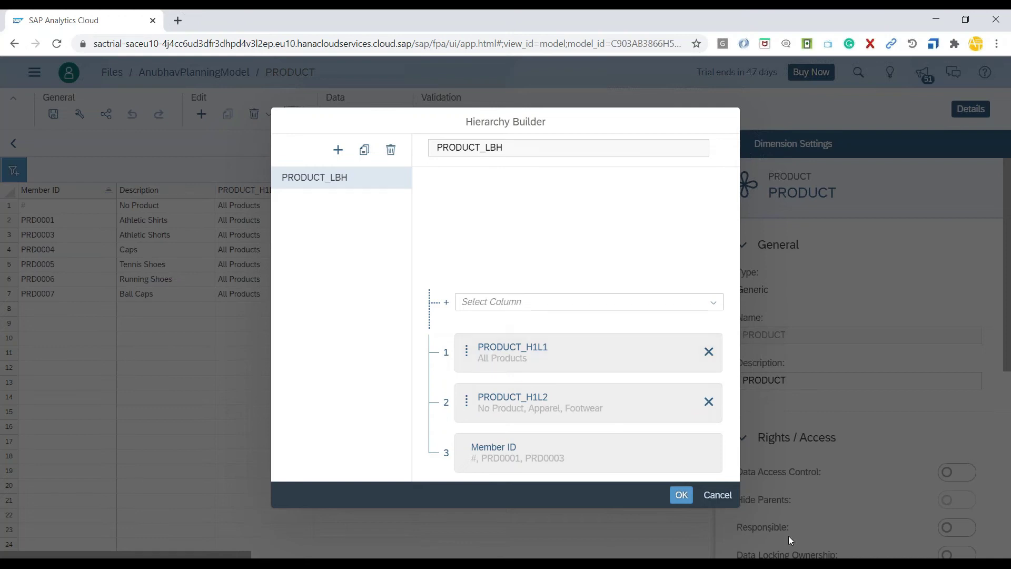
pyautogui.click(718, 495)
pyautogui.click(11, 145)
pyautogui.click(26, 419)
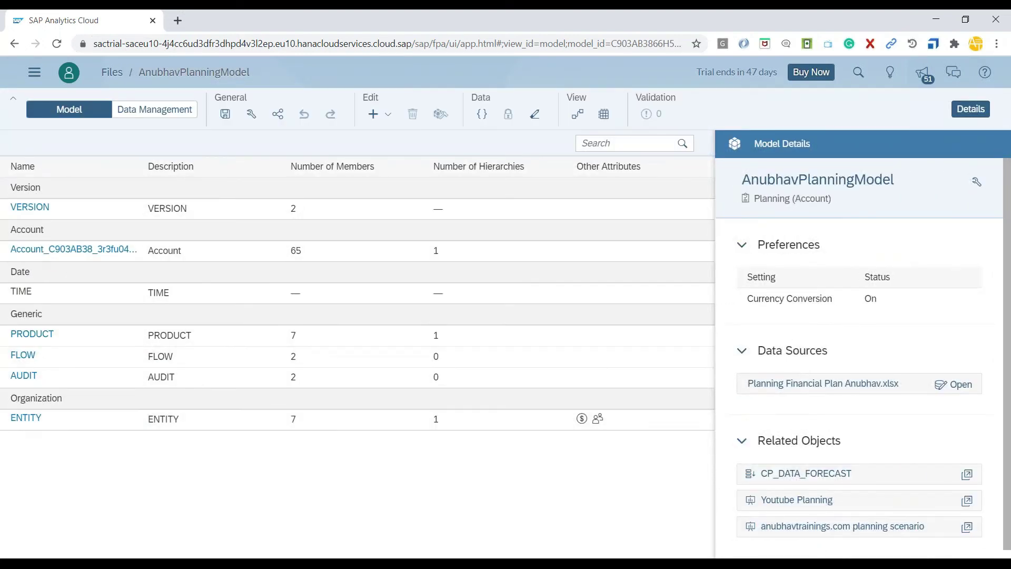
# Step: Review the ENTITY members' hierarchy levels and currencies, then return to the model overview
pyautogui.click(25, 419)
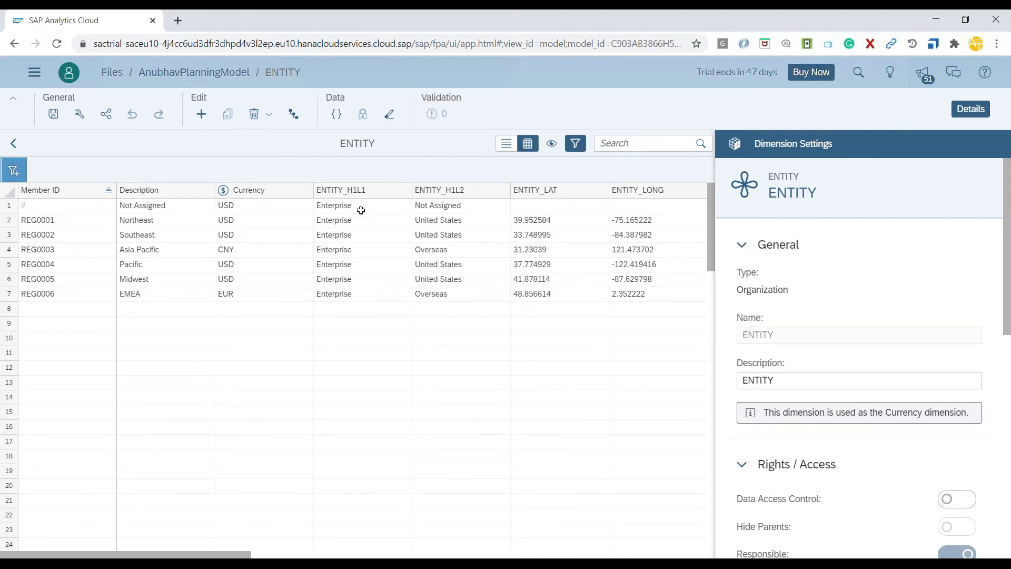
pyautogui.moveTo(359, 206); pyautogui.dragTo(447, 294)
pyautogui.click(419, 357)
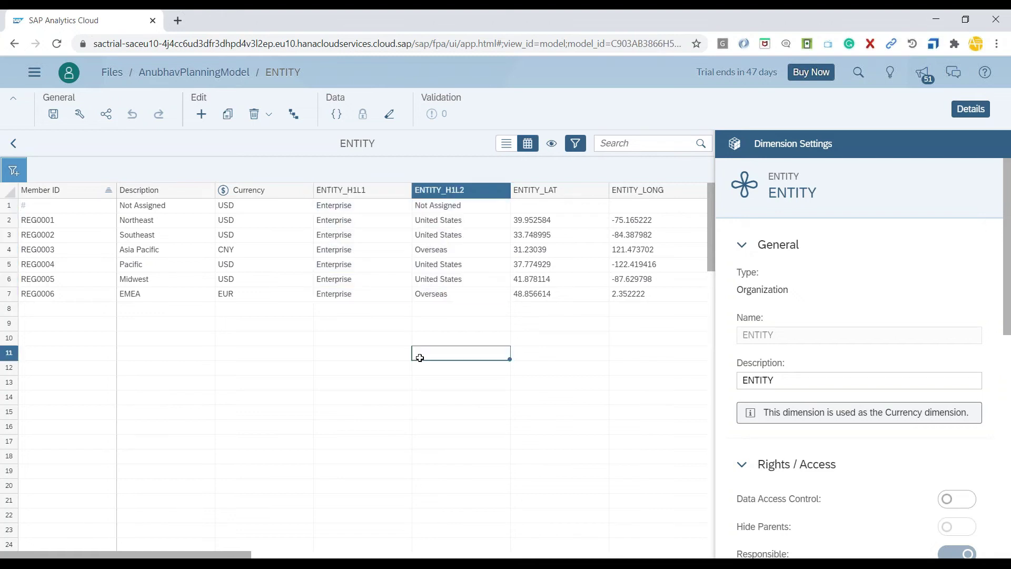
pyautogui.moveTo(243, 208); pyautogui.dragTo(259, 299)
pyautogui.click(229, 357)
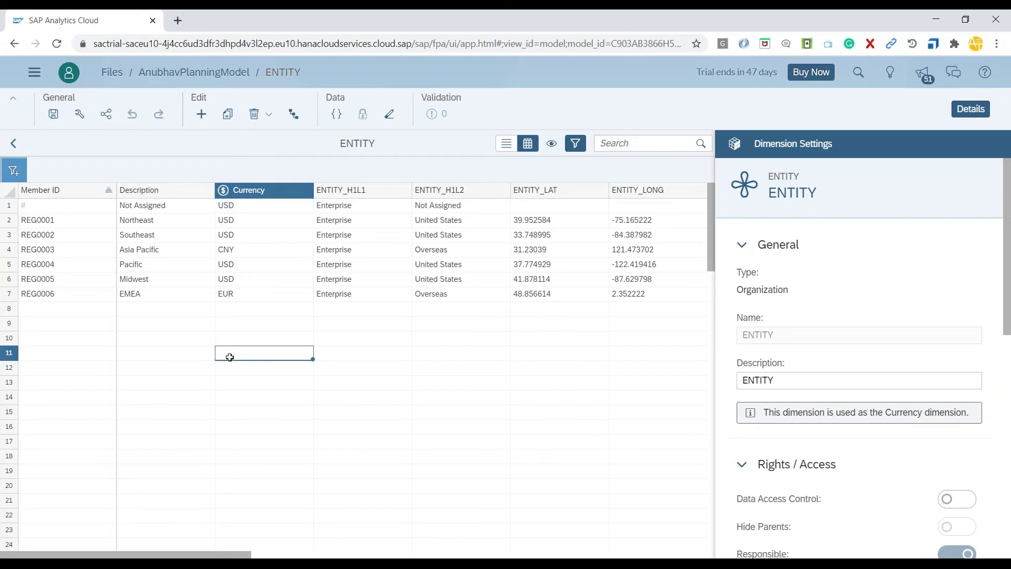
pyautogui.click(13, 142)
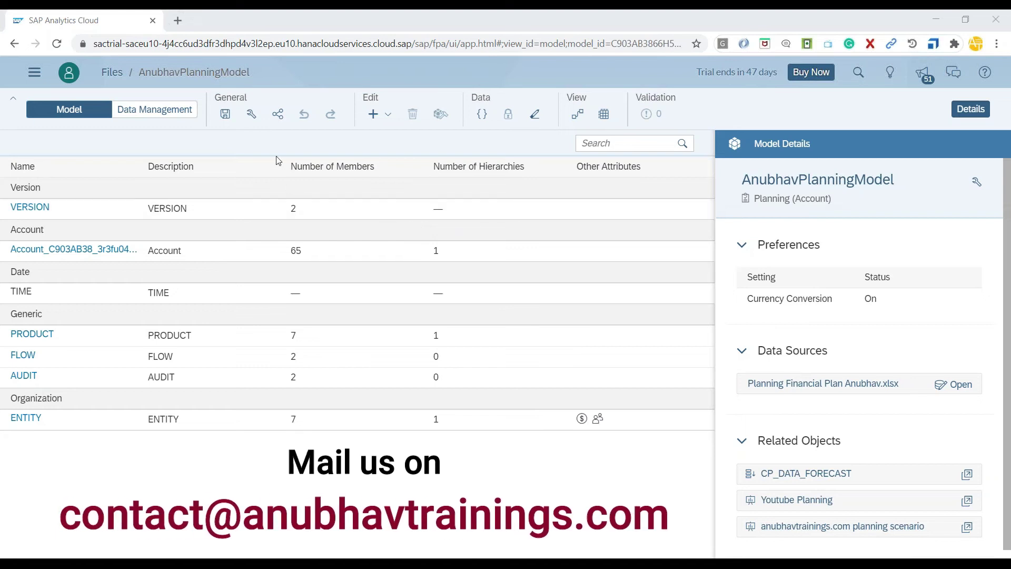
# Step: Show the Planning & Time Range preferences, spanning Jan 1, 2018 to Mar 31, 2021
pyautogui.click(251, 116)
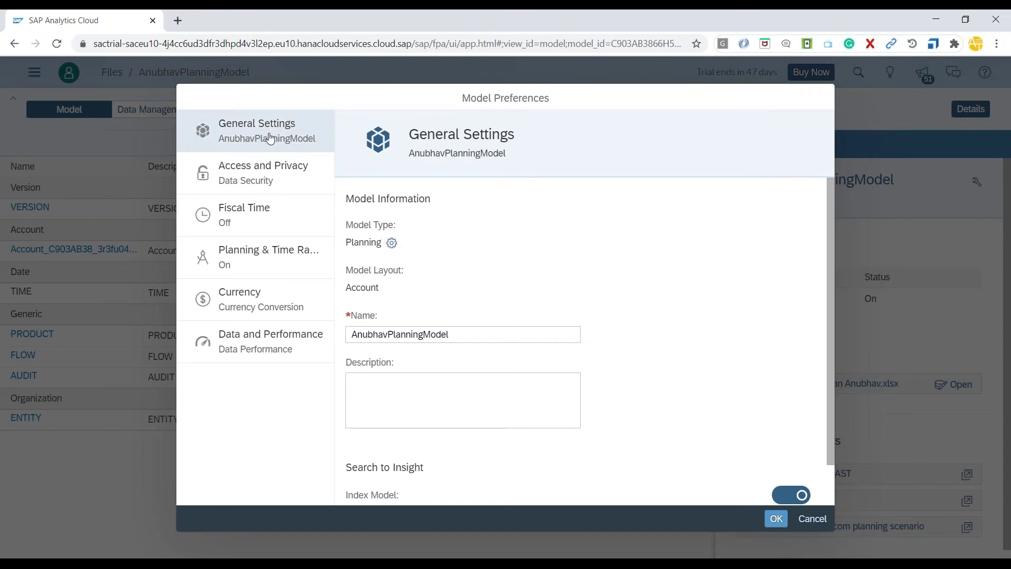
pyautogui.click(267, 251)
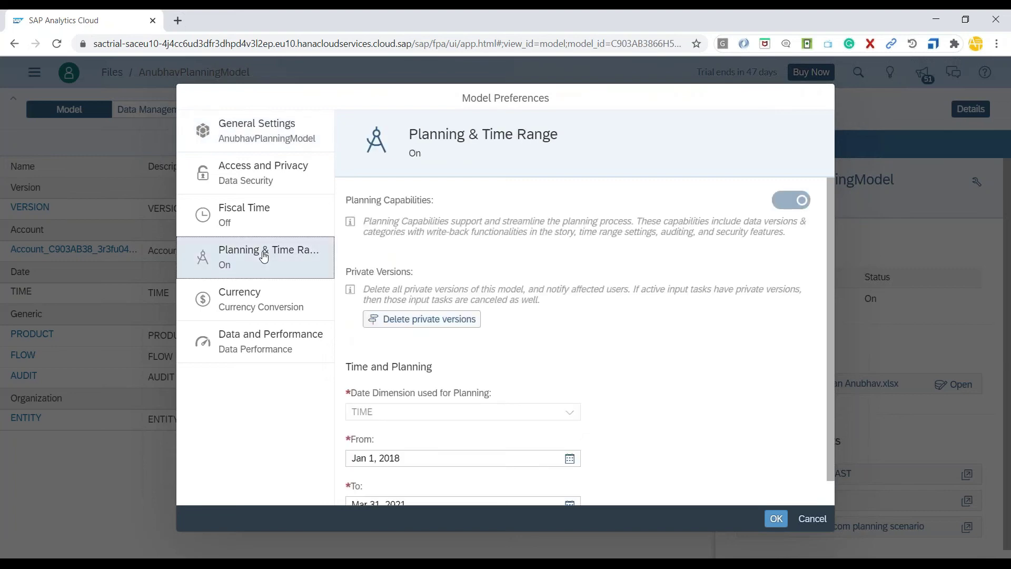
pyautogui.scroll(-1, 491, 275)
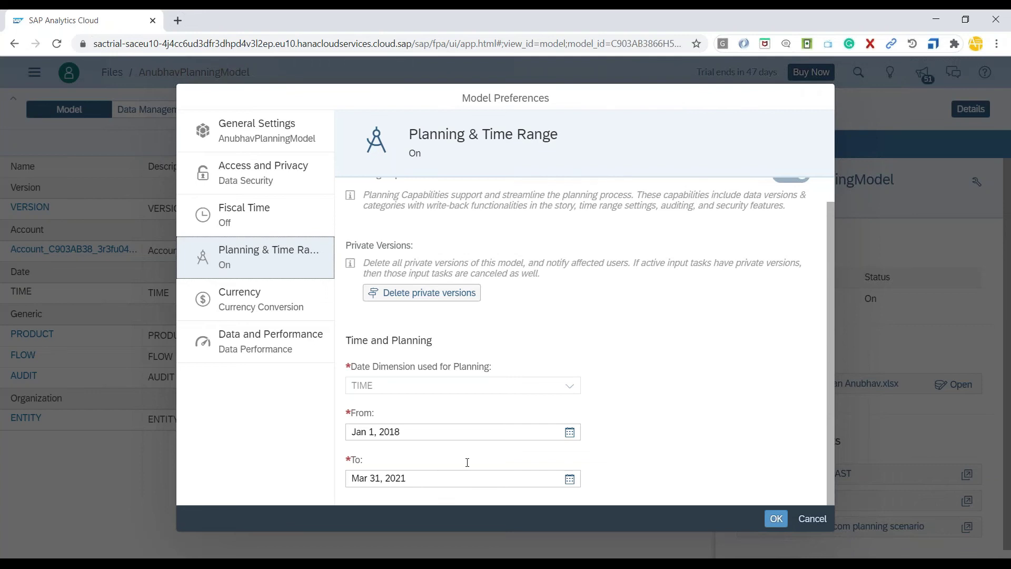
# Step: Review Currency preferences: conversion on, default USD, ENTITY currency dimension, Pracrtice_Currency_Table rates
pyautogui.click(286, 309)
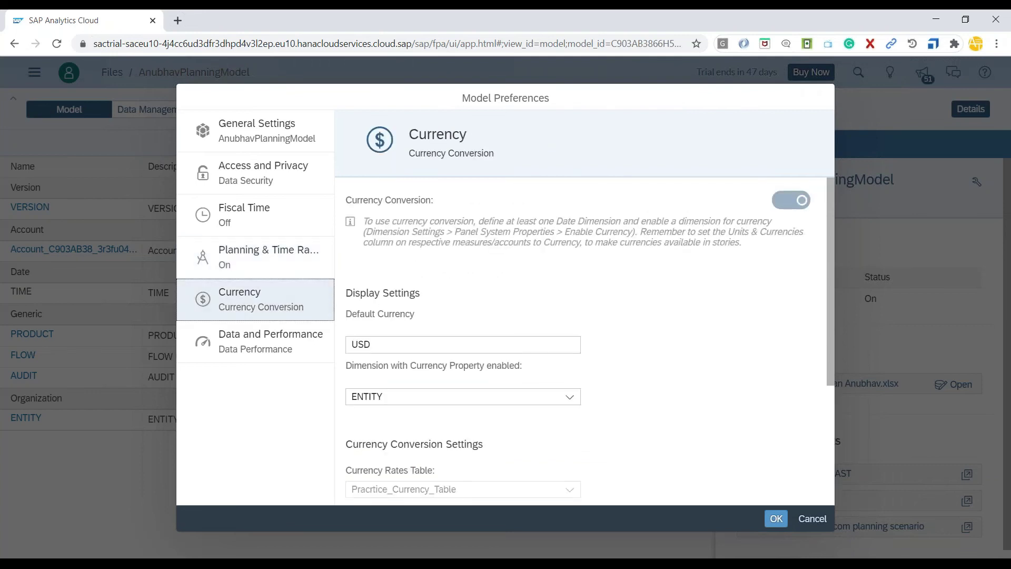
pyautogui.scroll(-4, 615, 384)
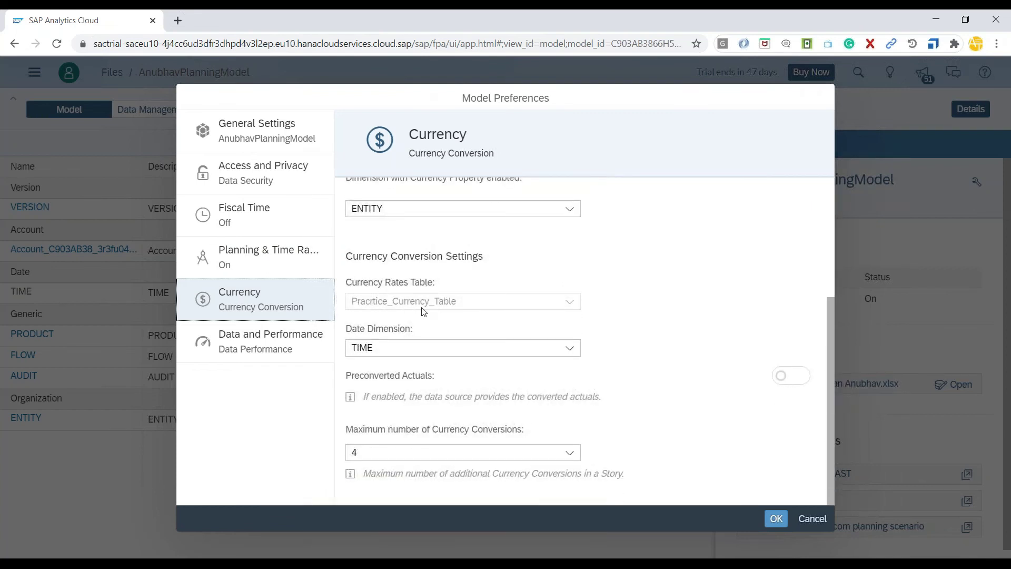
pyautogui.moveTo(416, 313)
pyautogui.scroll(4, 484, 325)
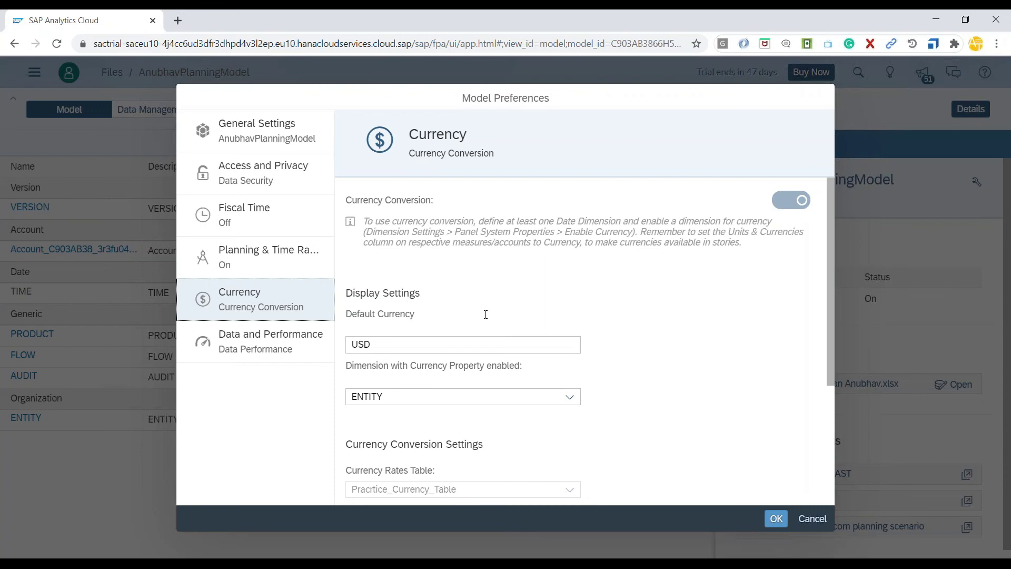
# Step: Cancel Model Preferences to return to the AnubhavPlanningModel dimension overview
pyautogui.click(811, 519)
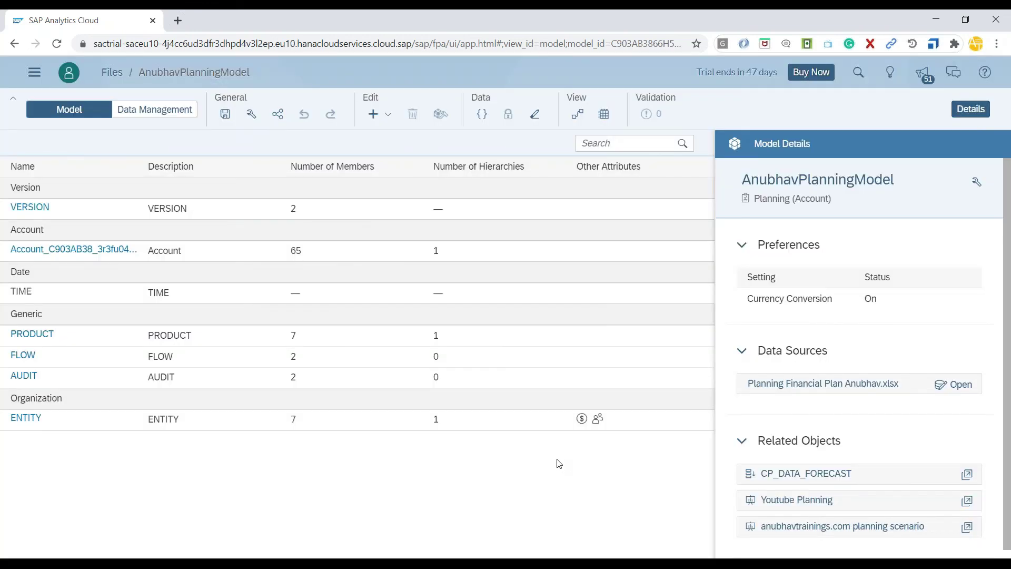